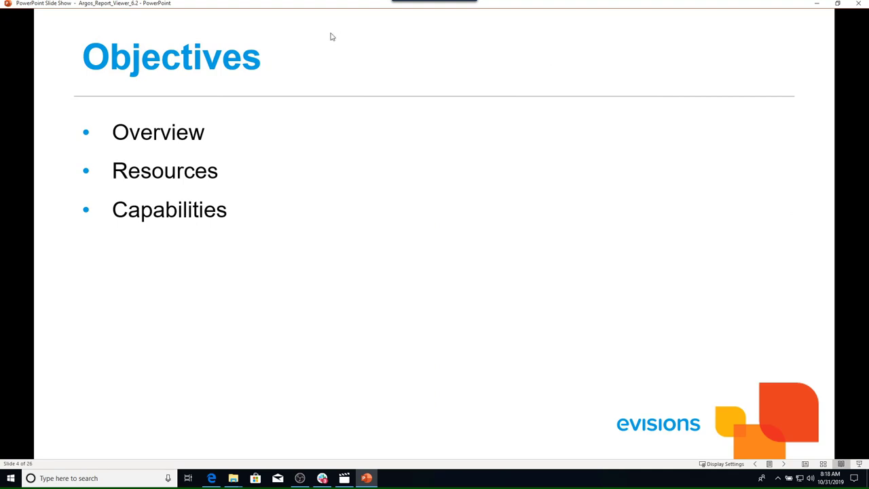
Advance through the Overview, Resources and Capabilities objectives to slide 9, Argos Structure
click(807, 225)
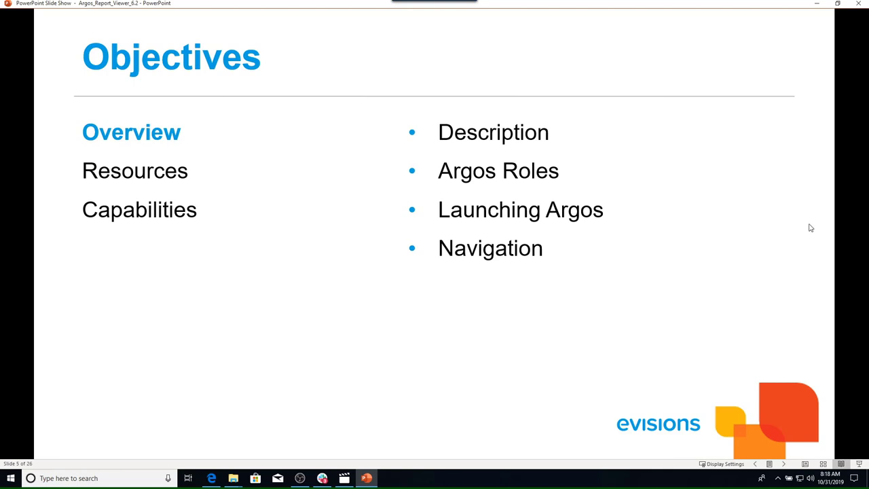
click(801, 218)
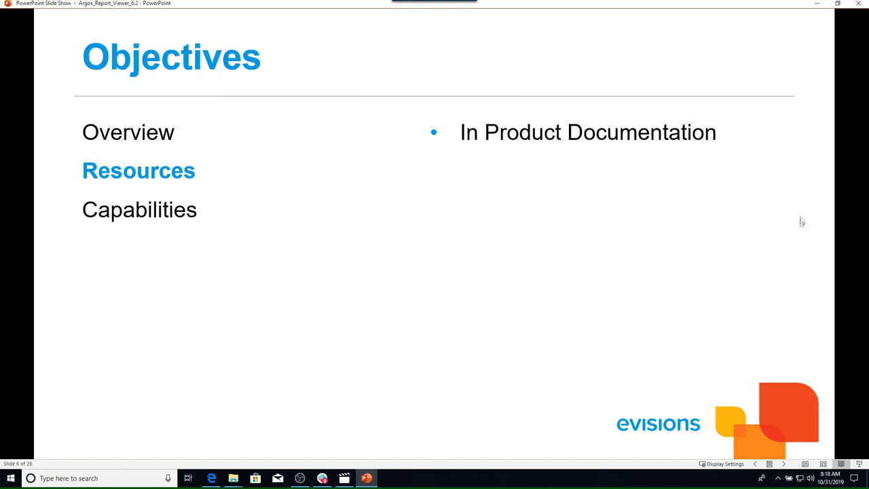
click(802, 217)
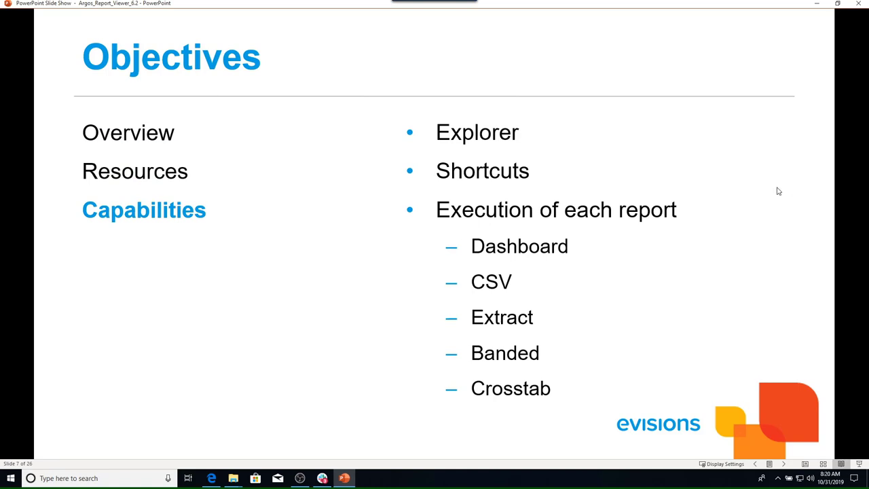
click(779, 190)
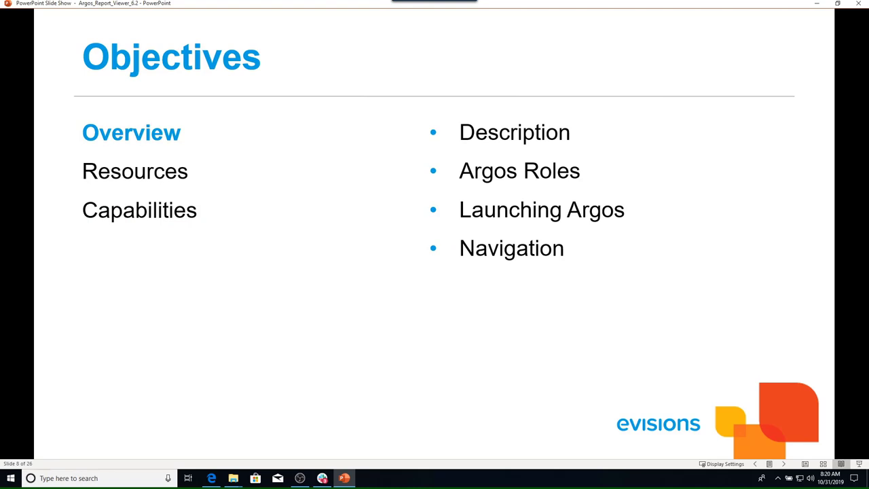
click(819, 224)
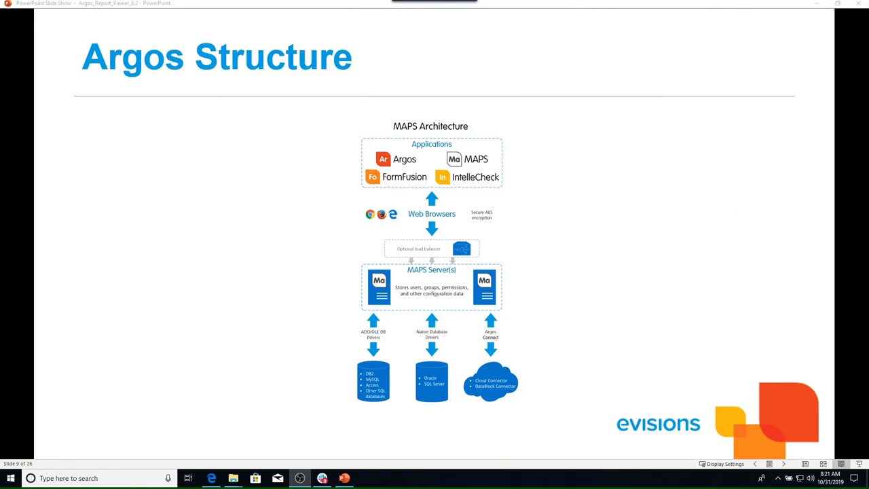
Step through slides 10–13, showing the DataBlock Form, Report Query and search parameters examples
click(788, 194)
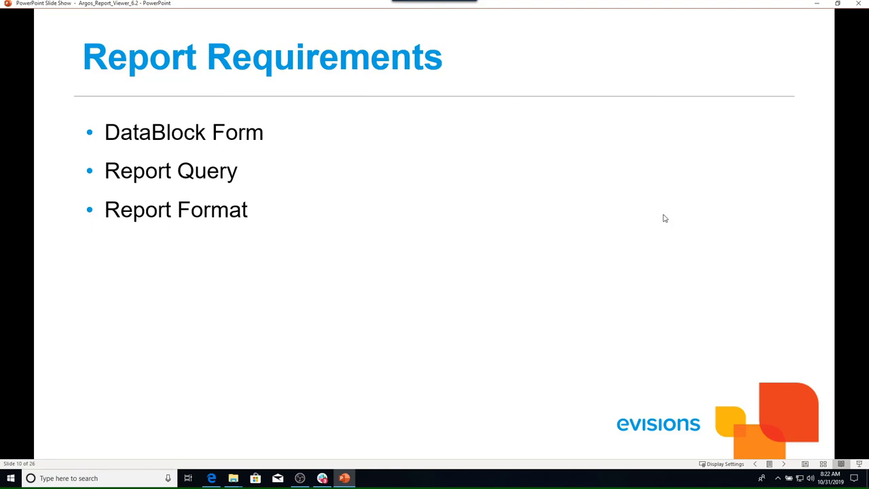
click(760, 249)
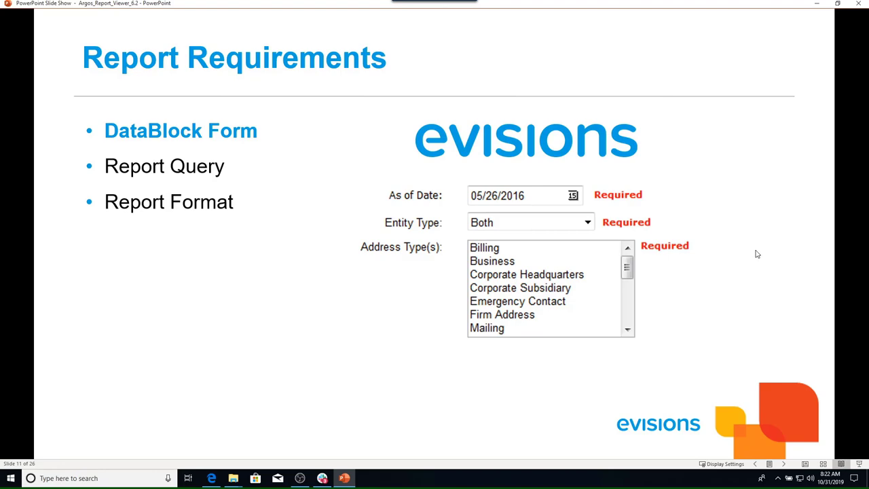
click(753, 235)
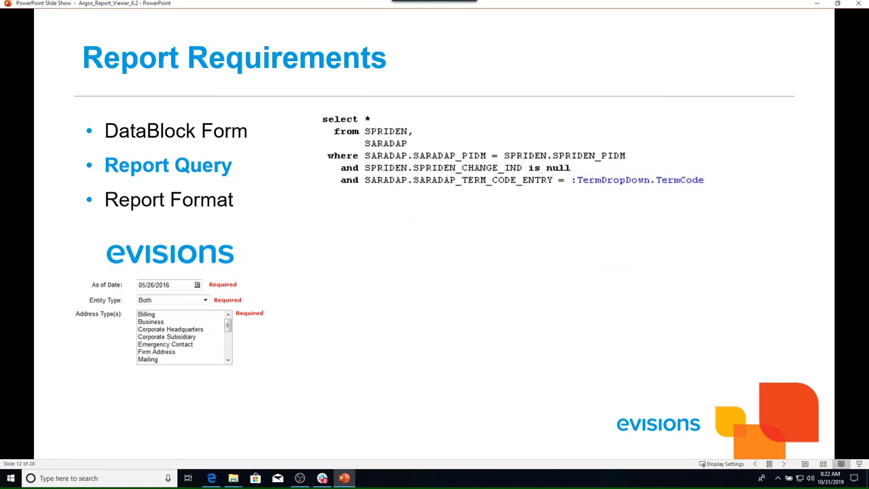
click(752, 246)
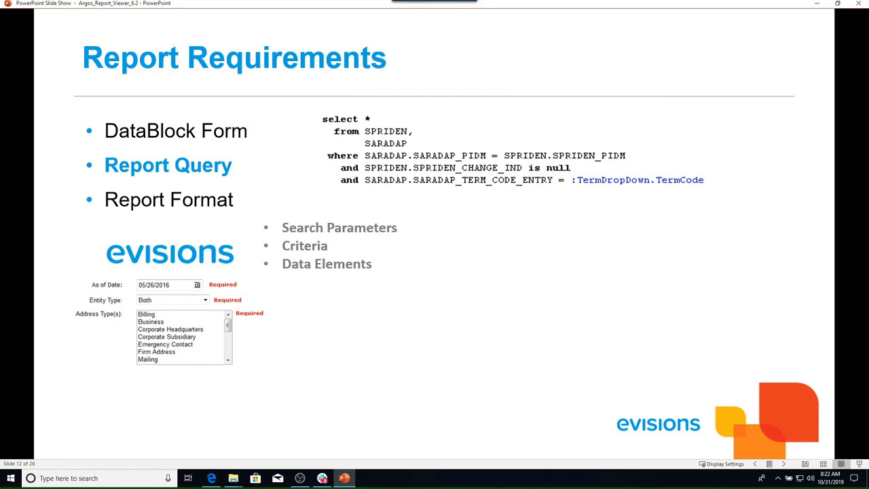
click(789, 249)
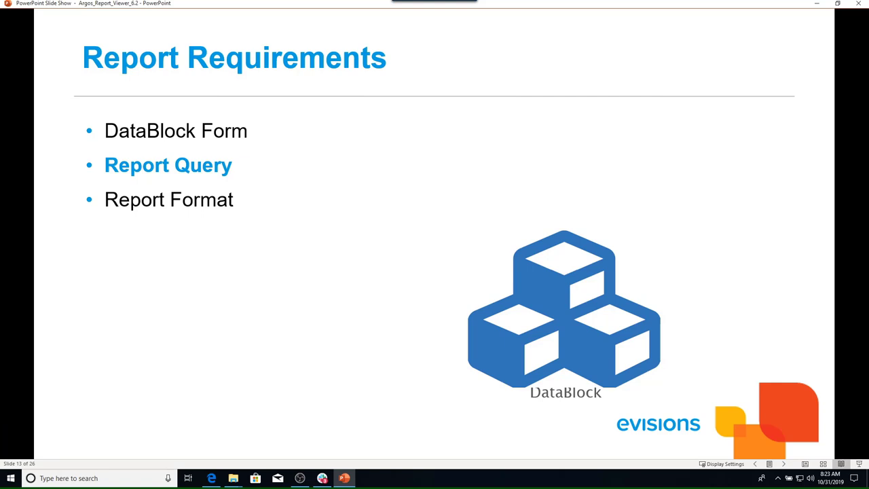
Advance past the report format types to slide 15, Report Query vs. Object Query
click(719, 251)
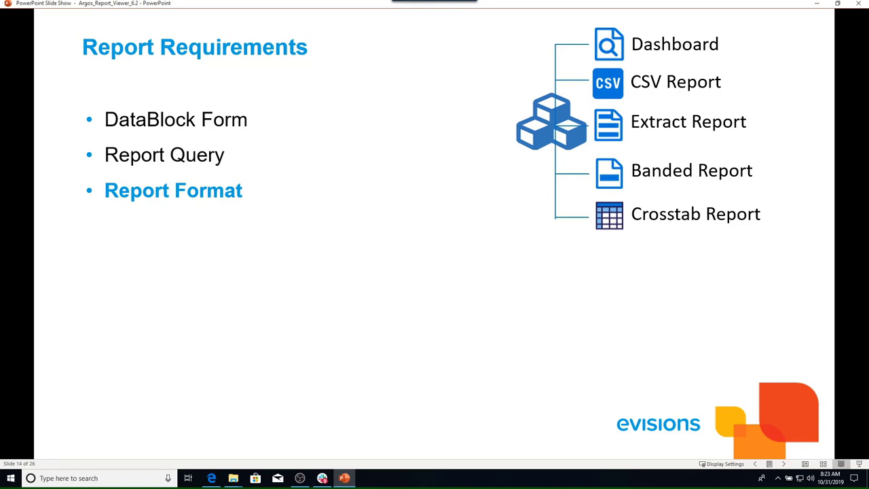
click(760, 250)
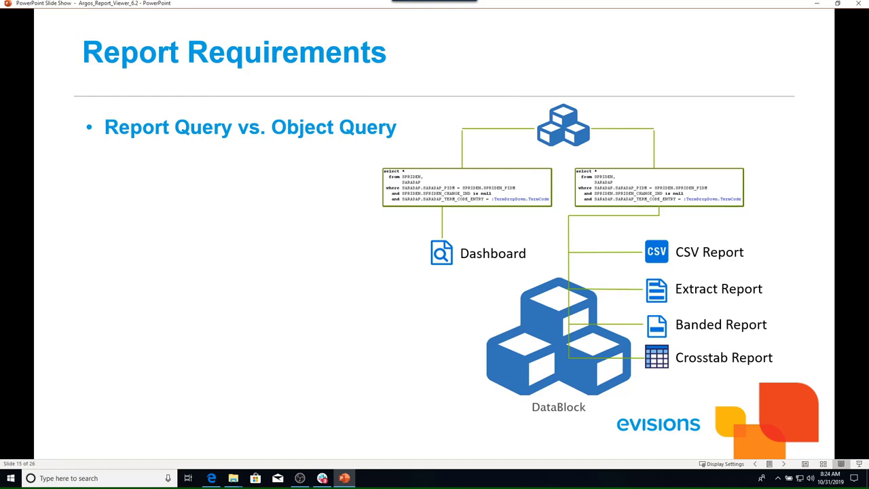
Build the Query Process diagram with DataBlock, Data Sources, MAP Server, Argos, return path and report types
click(765, 251)
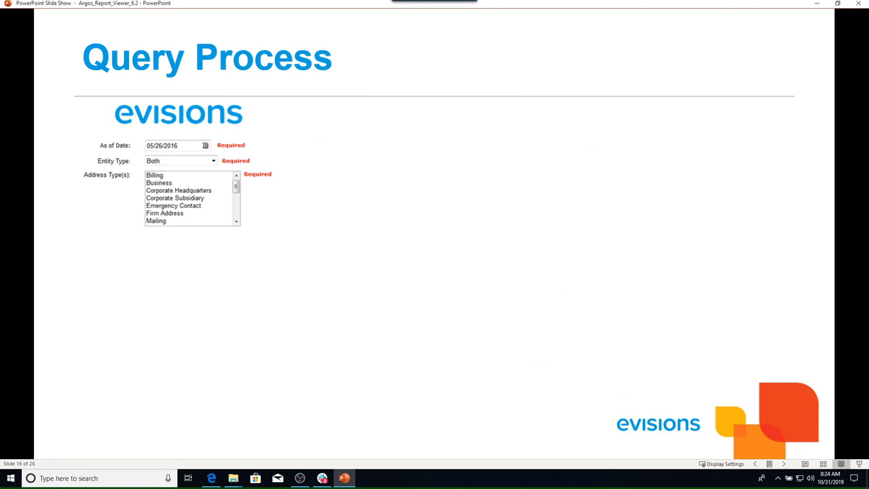
click(750, 222)
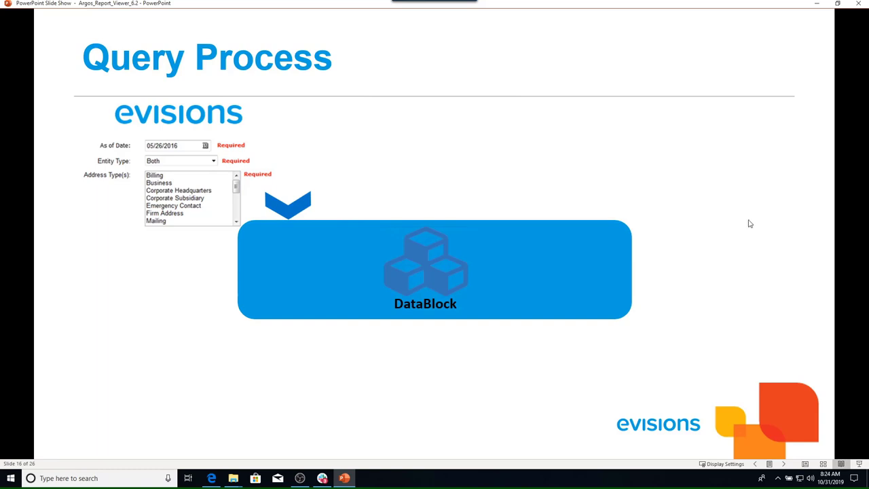
click(750, 224)
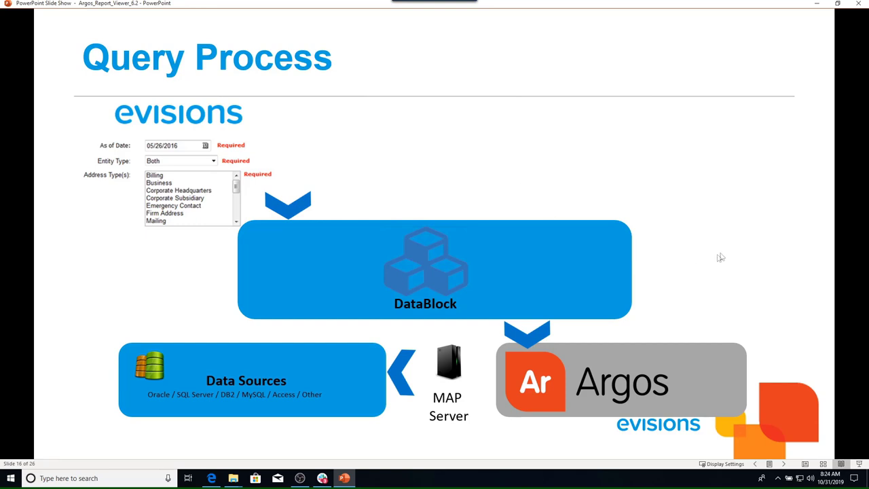
click(739, 246)
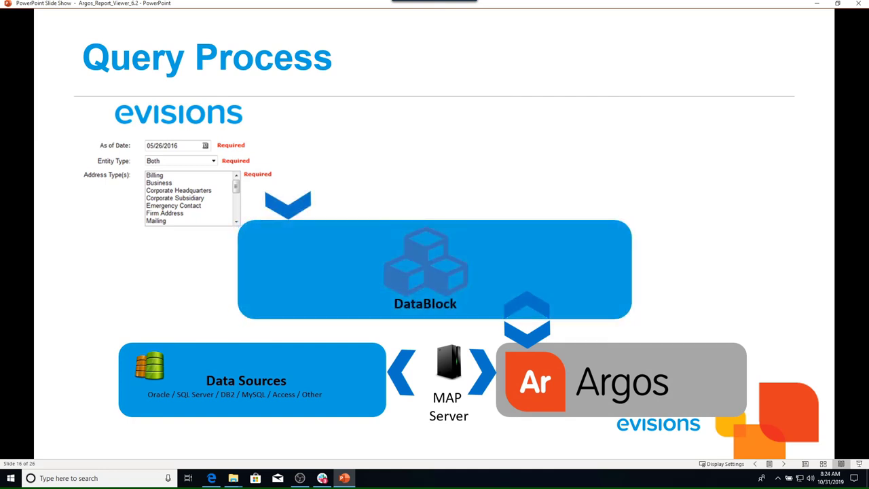
click(779, 273)
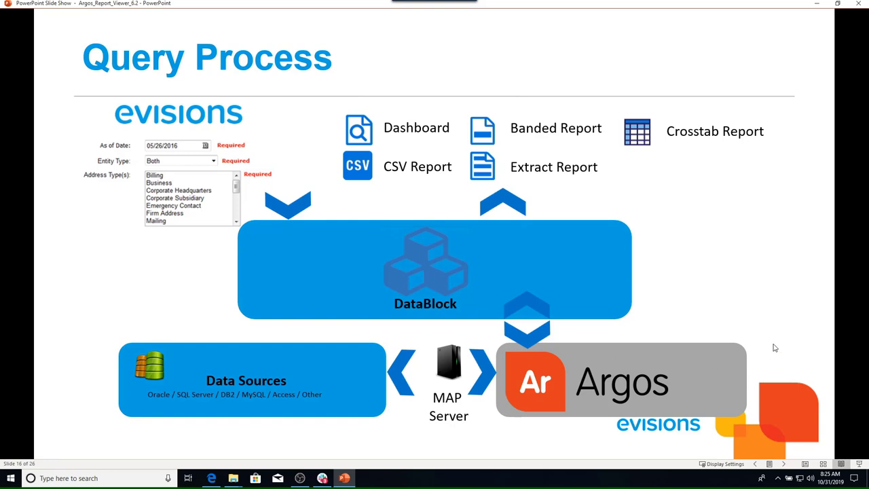
click(778, 257)
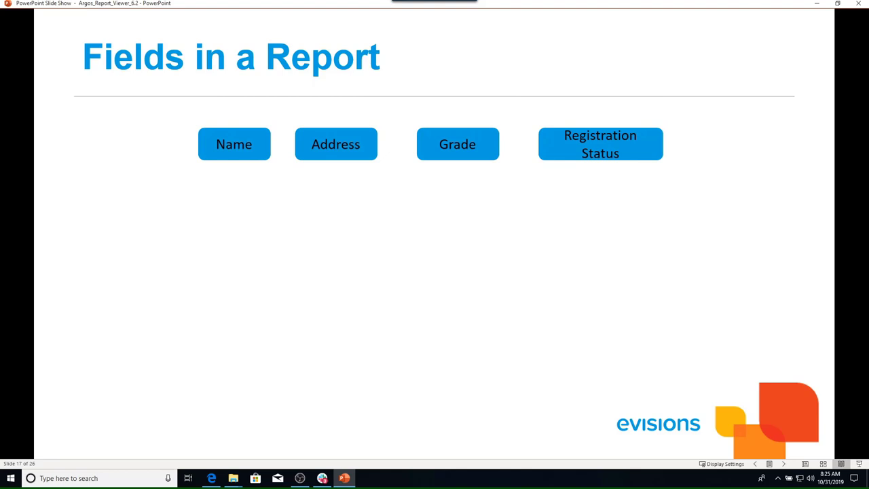
Play the Class Grade Roster example: Name, Grade and Registration Status in, Address to the trash
click(773, 251)
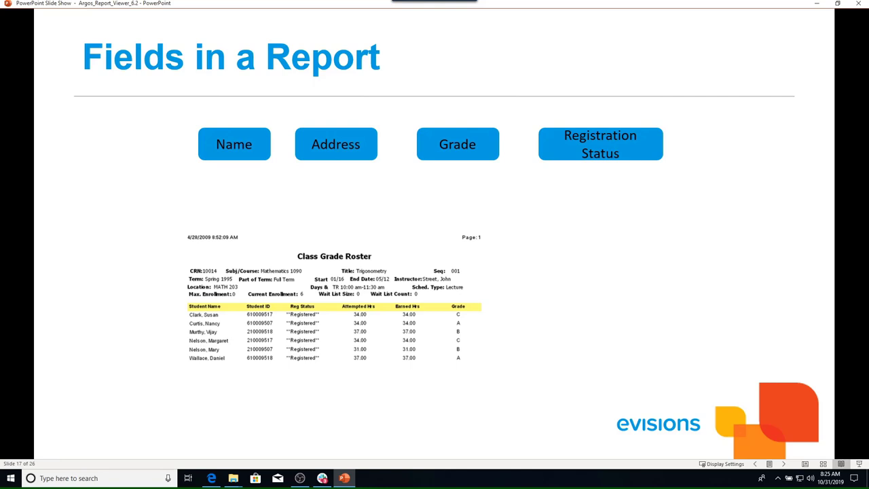
click(741, 209)
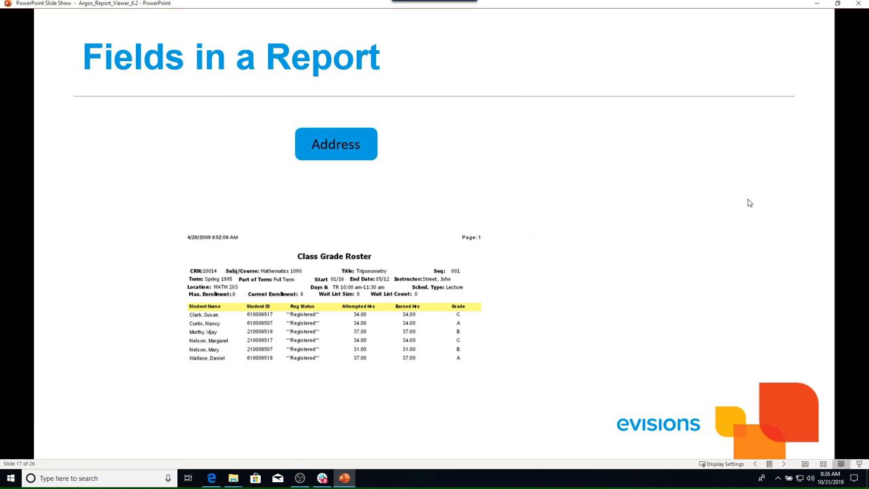
click(740, 260)
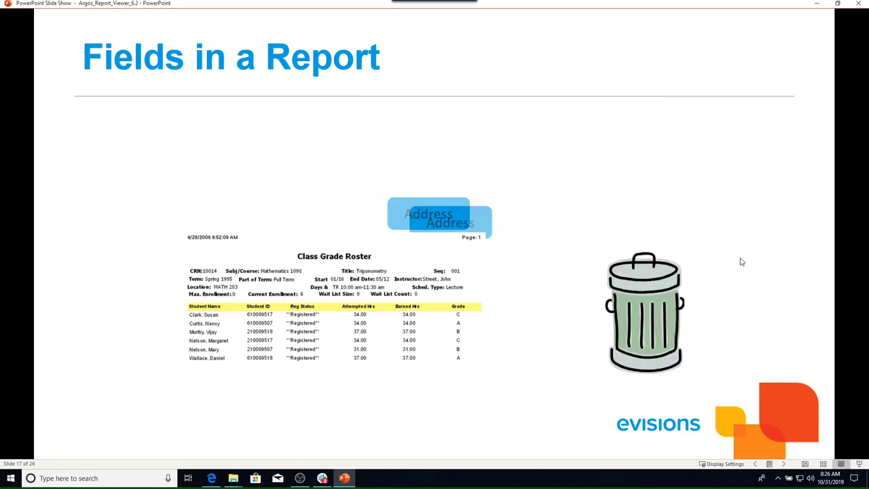
click(740, 261)
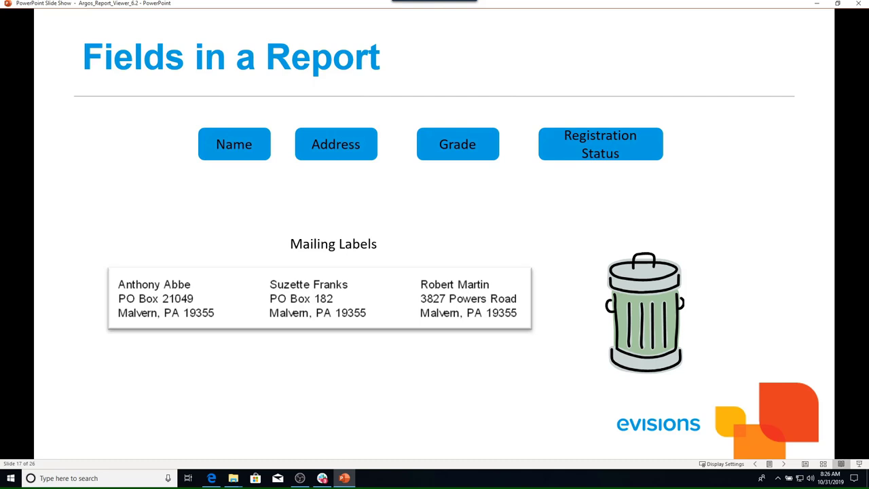
Play the mailing labels example using Name and Address, then advance to Querying Review
click(624, 215)
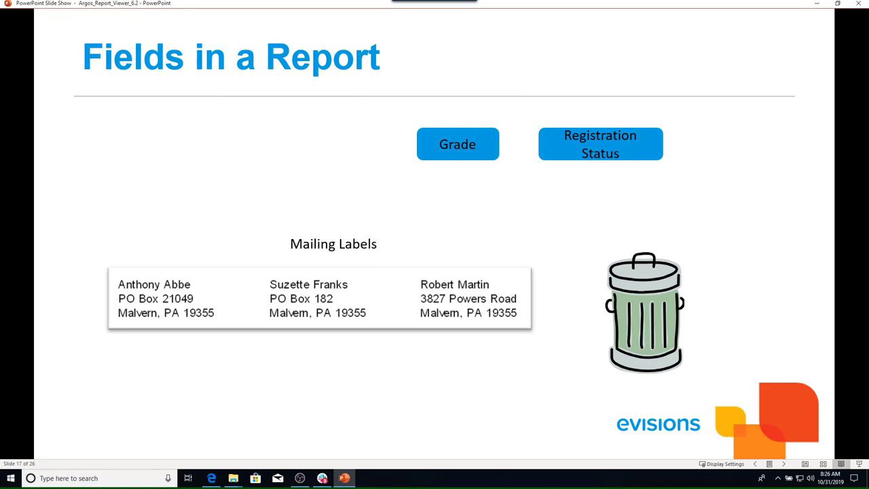
click(725, 261)
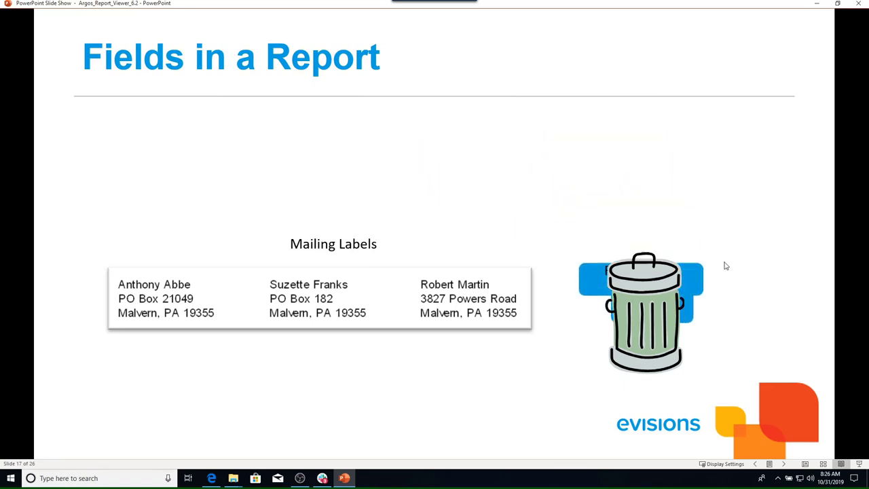
click(725, 266)
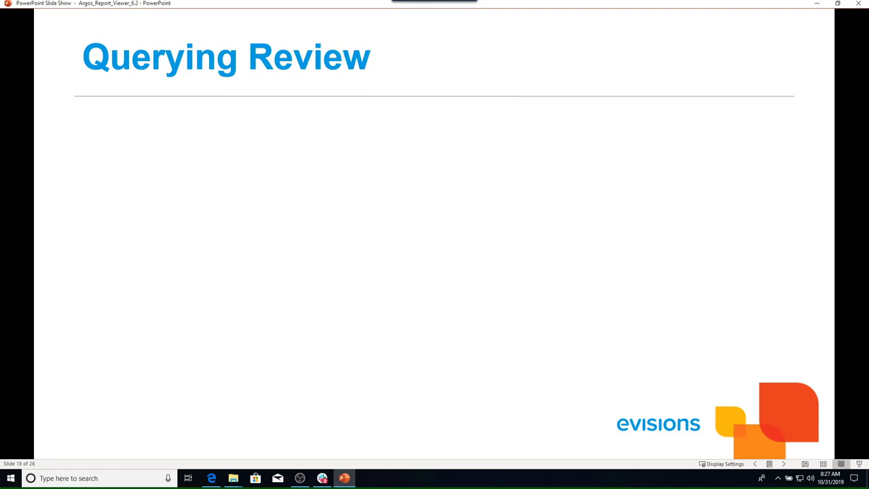
Reveal the data source, unused fields and incorrect data points, then advance to Argos Roles
click(790, 245)
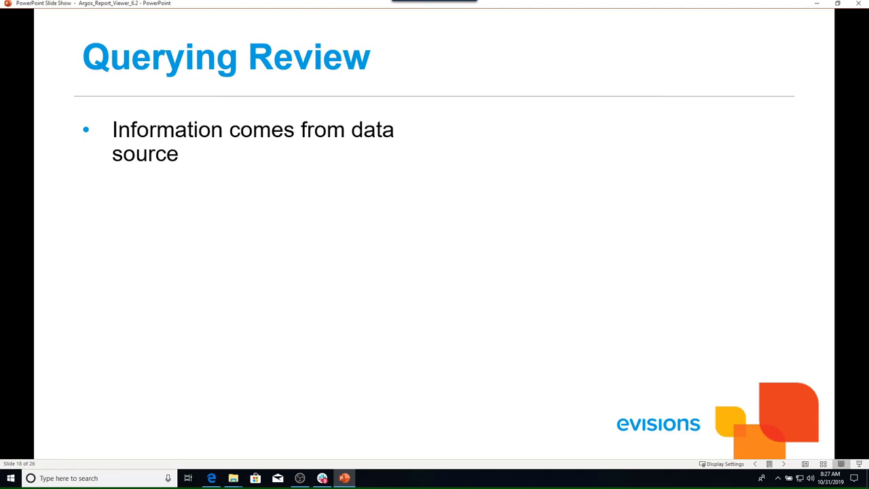
click(739, 238)
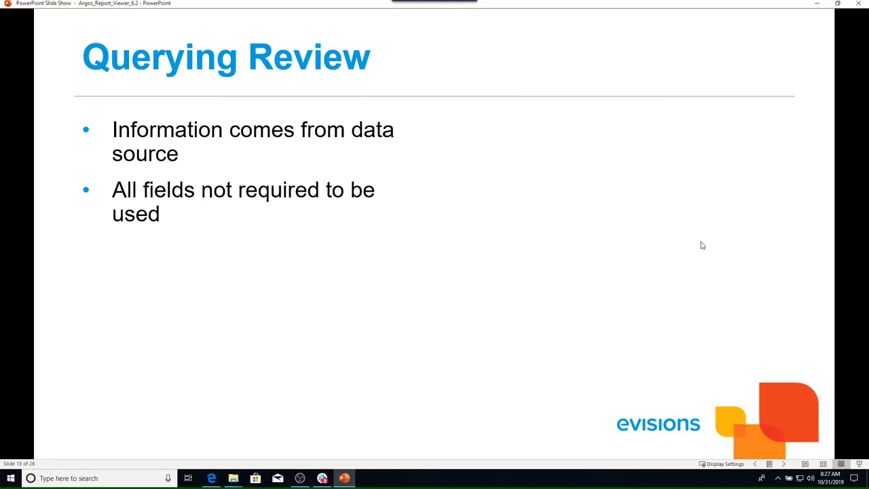
click(706, 243)
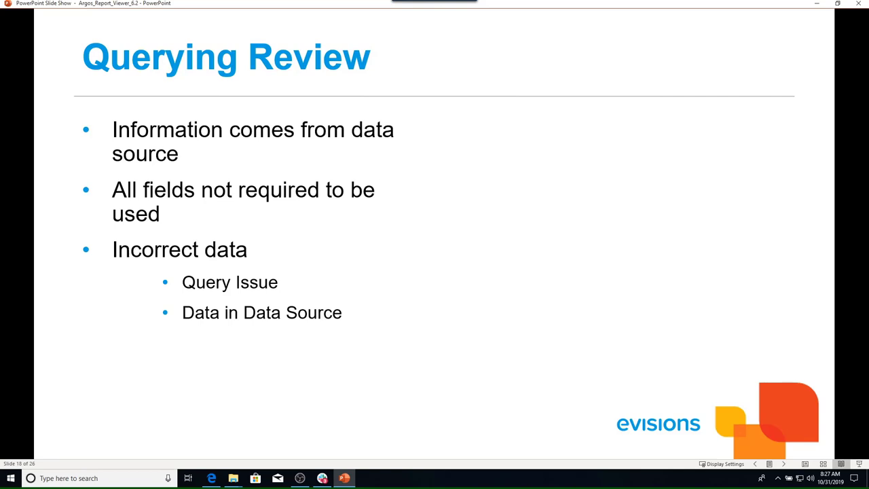
click(744, 194)
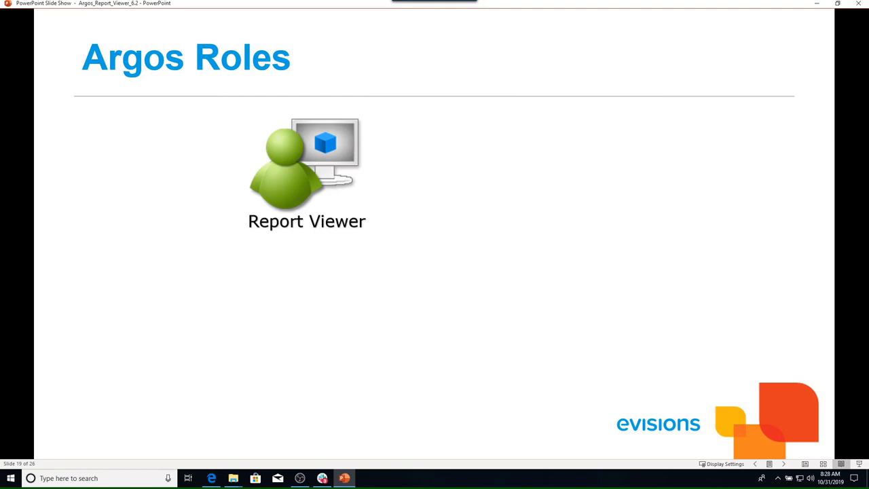
Bring in the Report Writer, DataBlock Designer and Argos Administrator roles
click(773, 265)
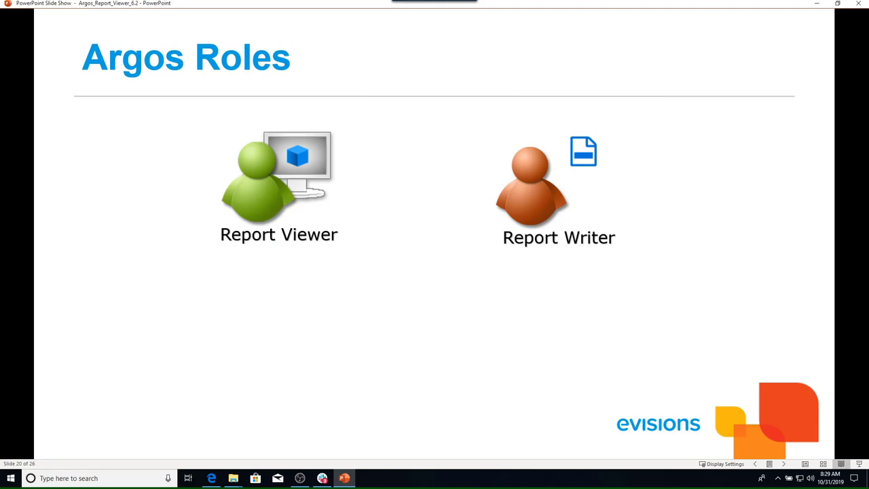
click(765, 251)
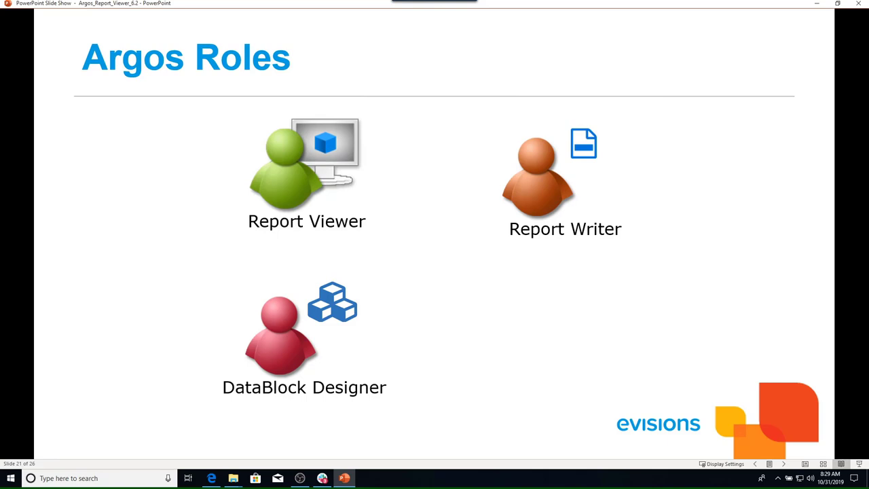
click(725, 232)
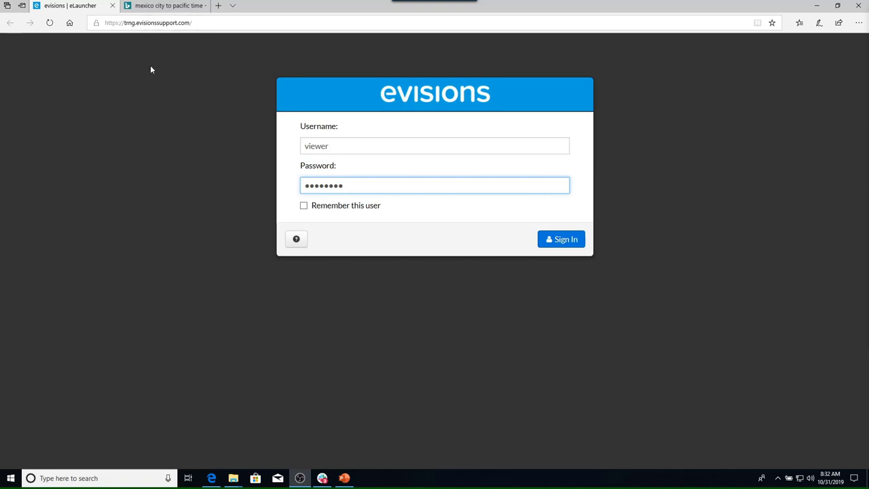
Sign in to eLauncher and launch the Argos desktop client, allowing the browser to open it
click(560, 240)
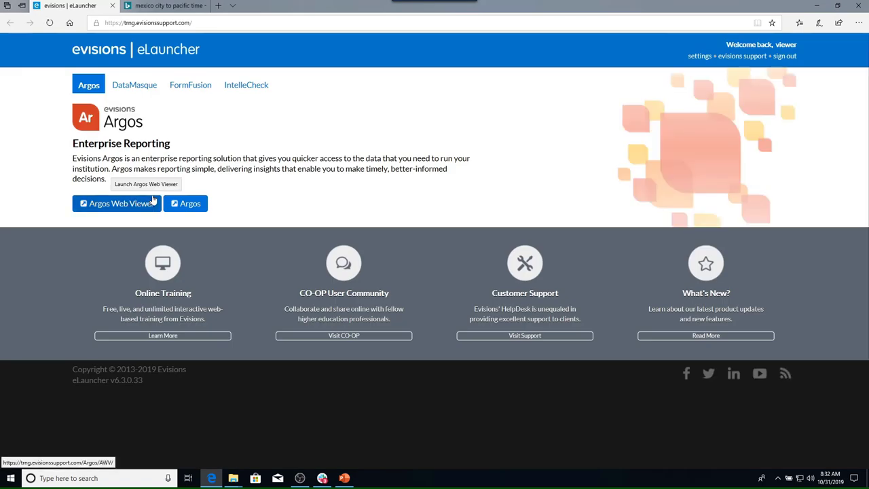
click(152, 199)
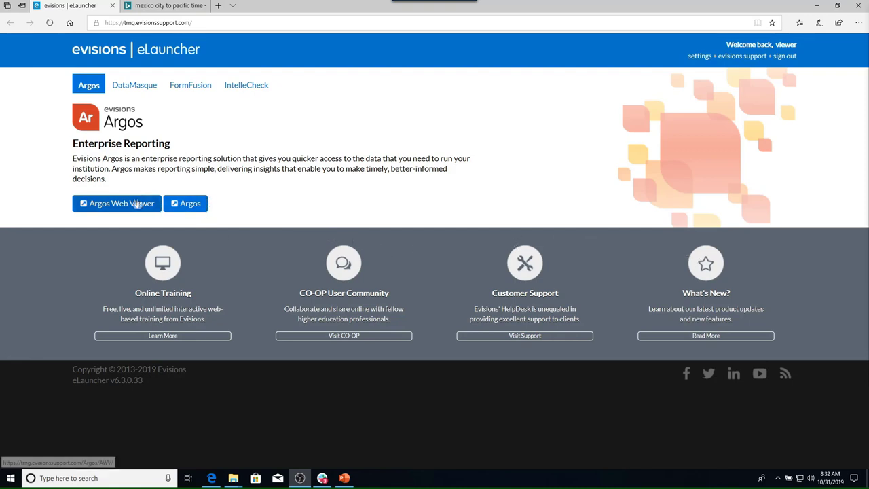
click(204, 203)
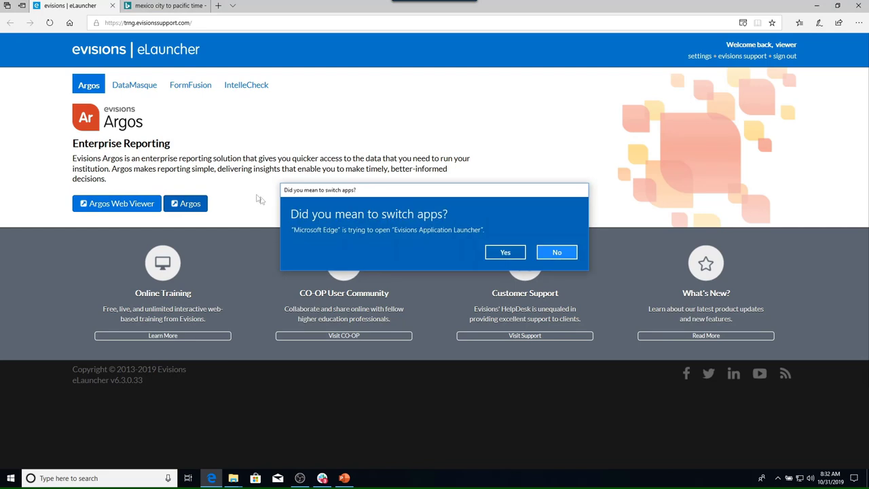
click(513, 253)
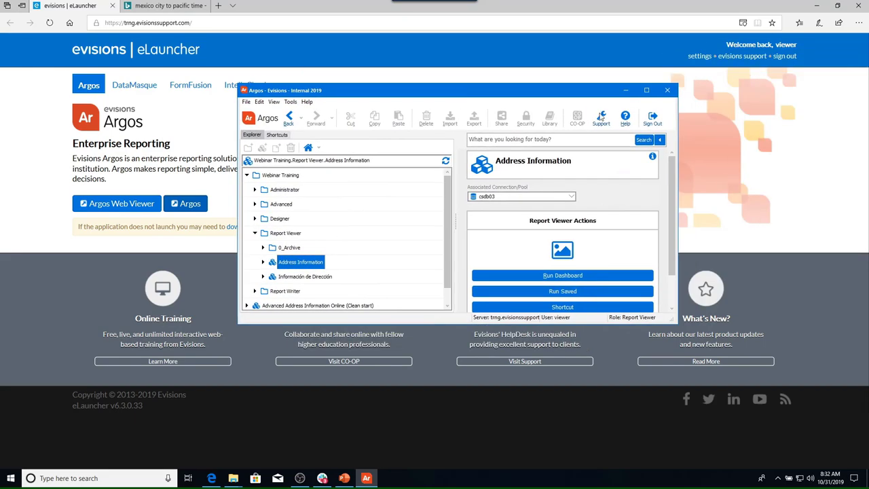
Maximize the Argos window, glance at Shortcuts, and return to the Explorer folder tree
click(647, 91)
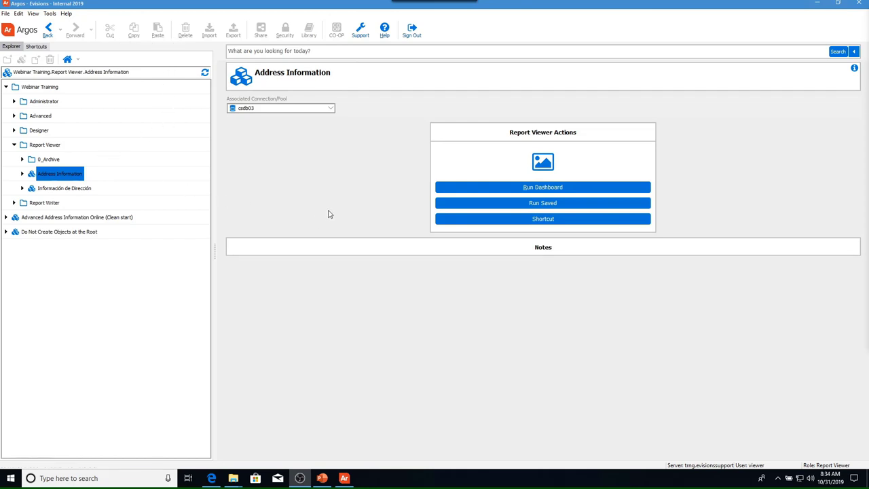
click(31, 47)
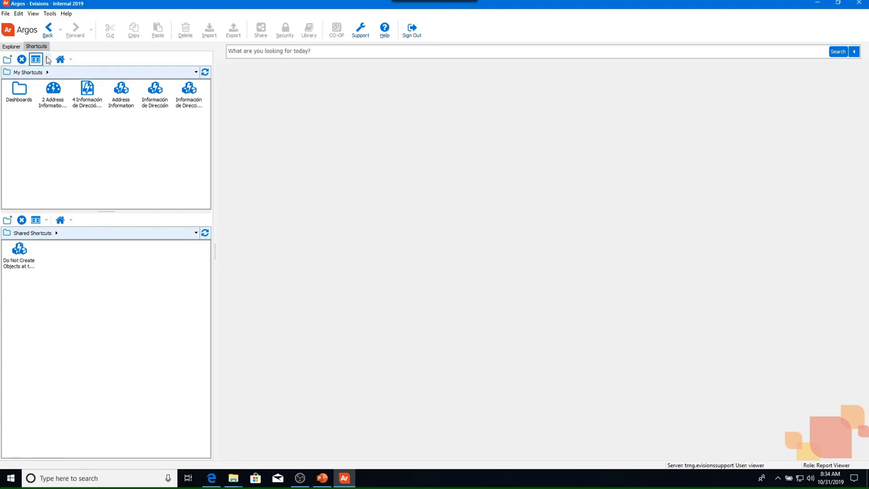
click(12, 46)
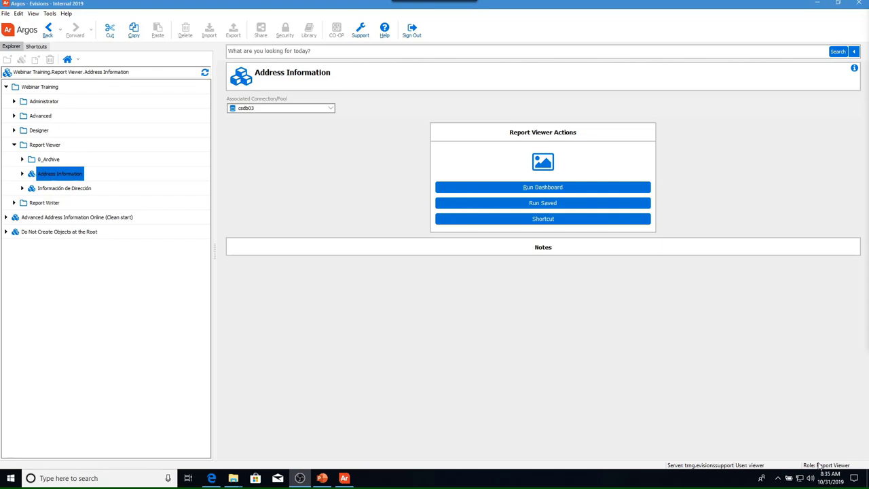
Look through the Tools and Help menus, then open the Argos help documentation from the toolbar
click(50, 13)
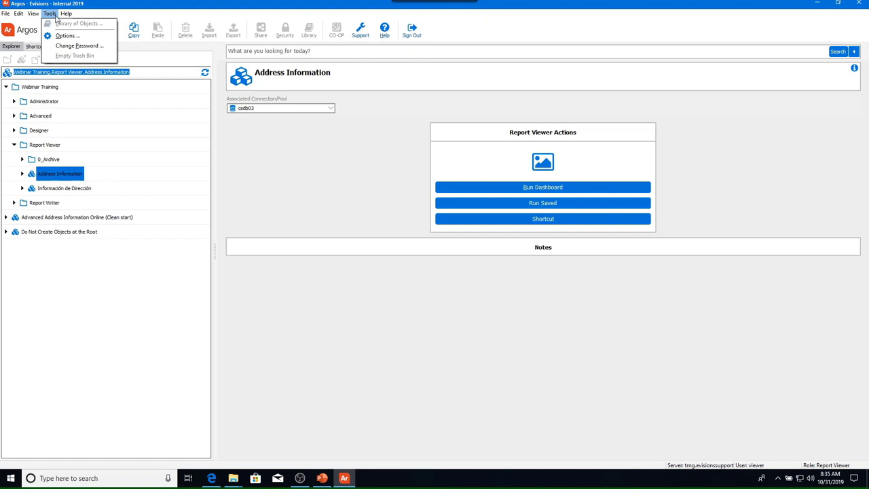
mouse_move(63, 15)
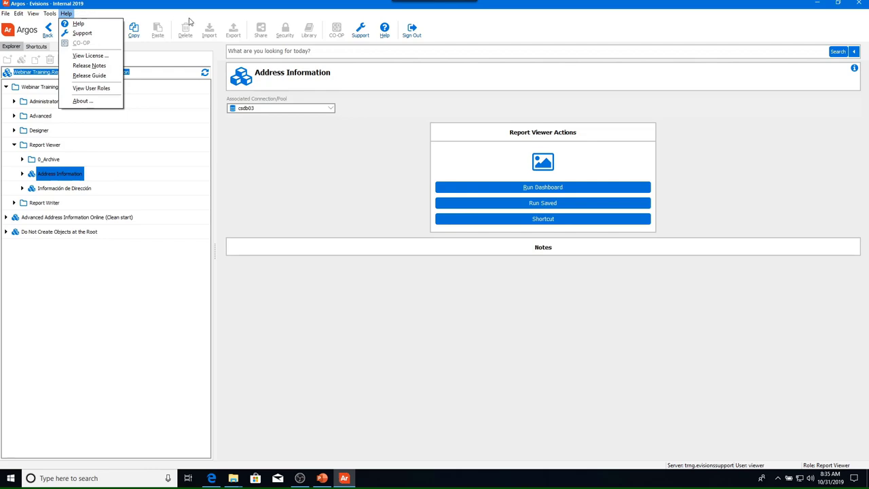
click(265, 90)
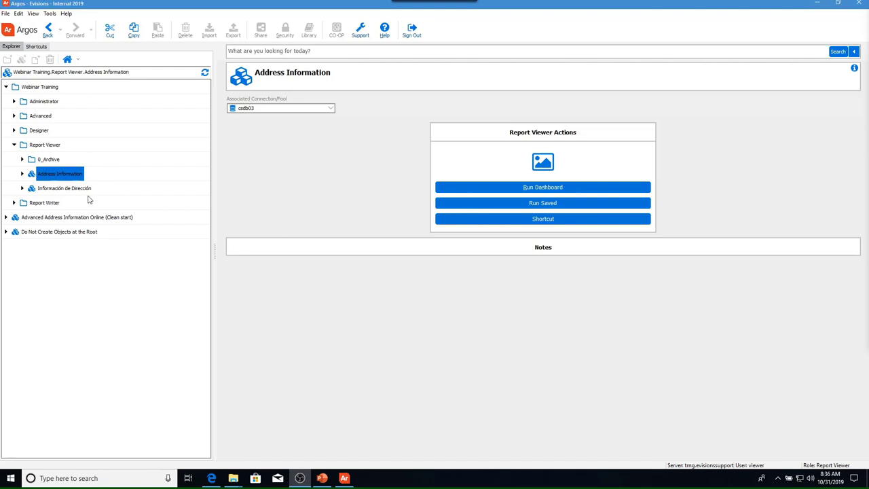
click(385, 31)
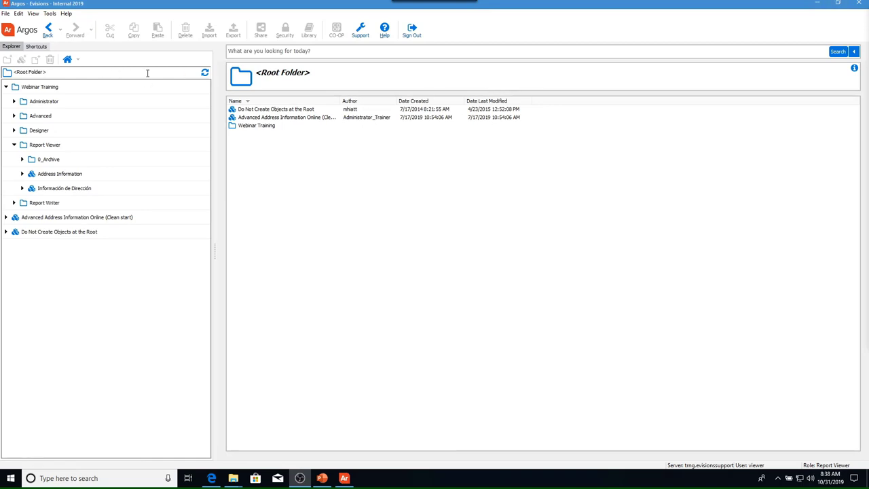
Review the Explorer Tree help topic, then minimize the help browser
key(F1)
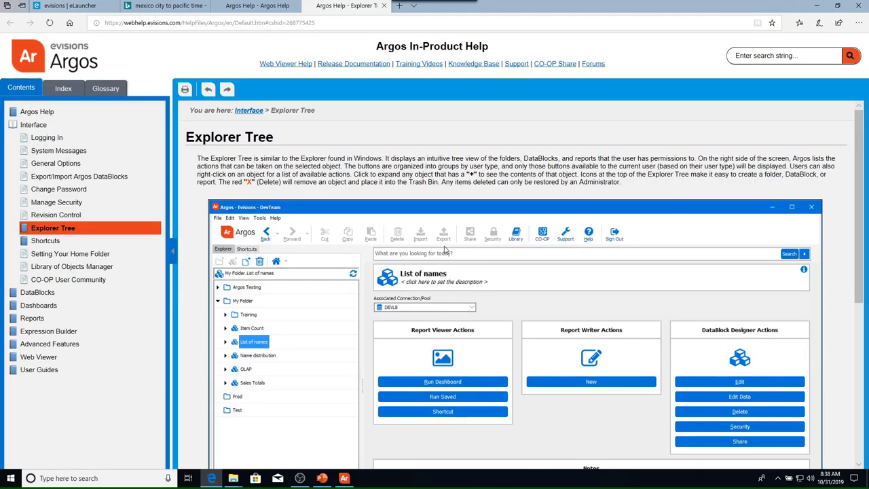
click(820, 6)
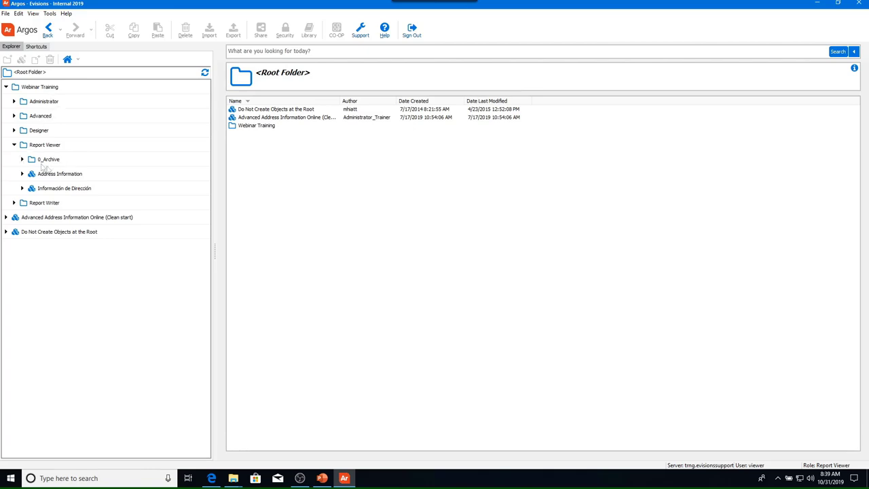
Select the Address Information DataBlock under Report Viewer to show Run Dashboard, Run Saved and Shortcut actions
click(14, 101)
click(15, 101)
click(15, 144)
click(14, 144)
click(42, 175)
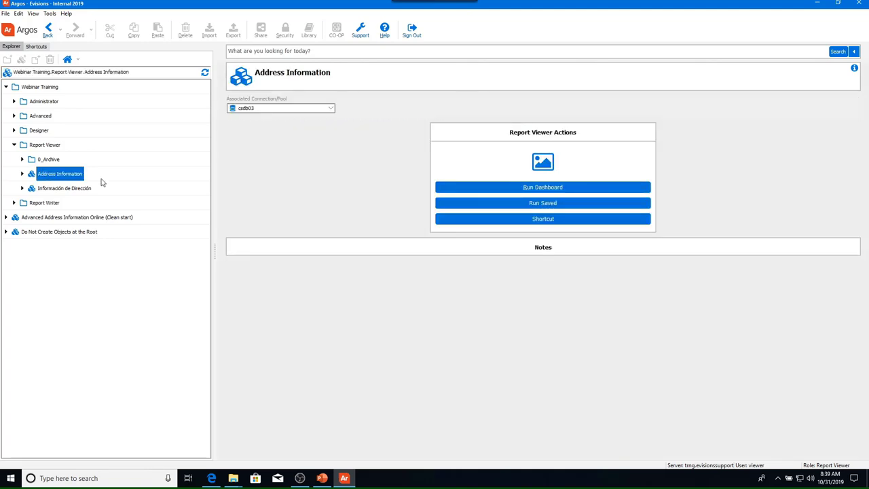